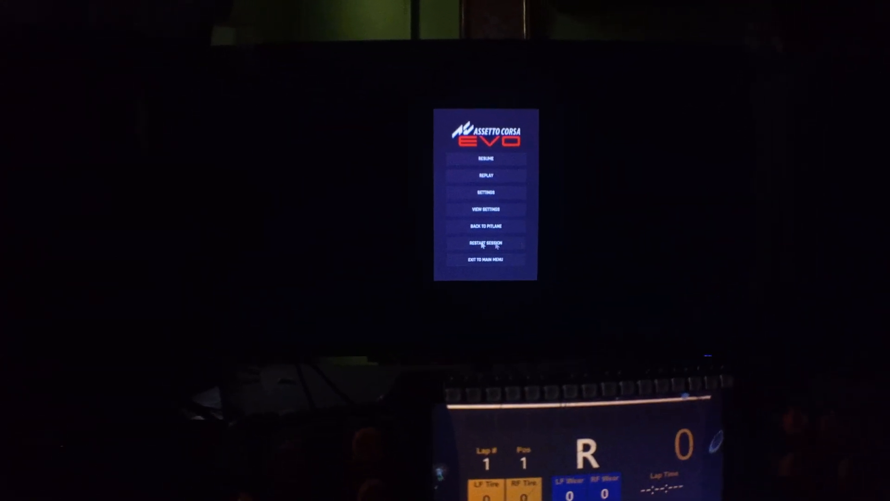
Apply the Video display settings with triple screen enabled so the track fills all three monitors.
left_click(482, 190)
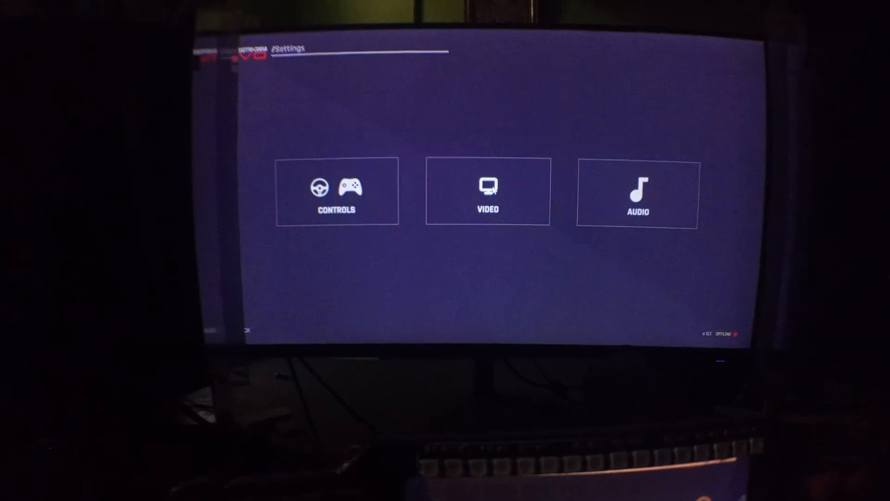
left_click(515, 191)
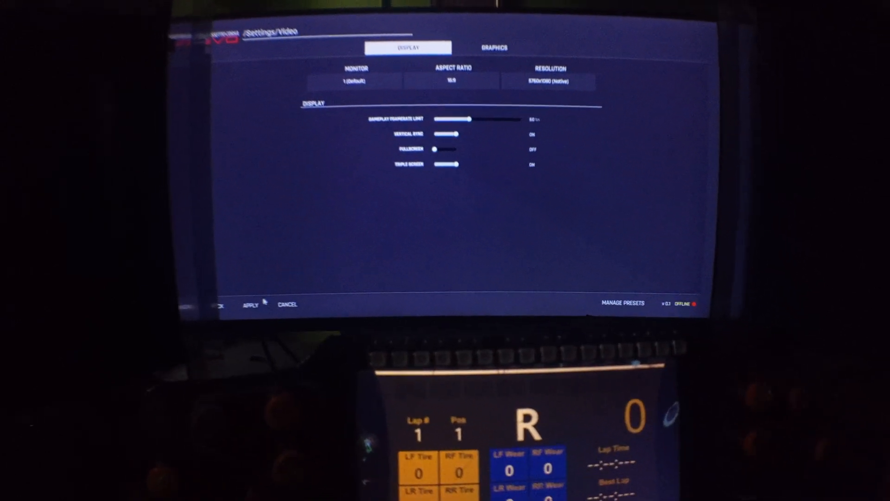
key("Down")
key("Down")
key("Down")
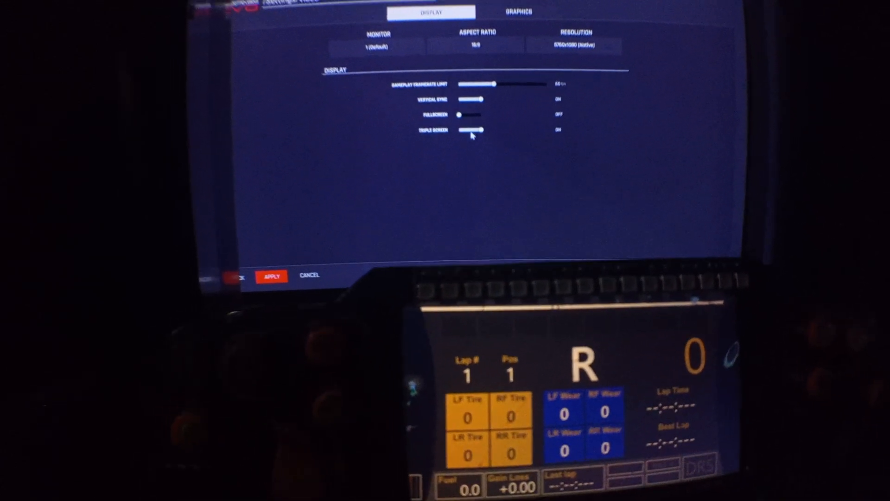
left_click(472, 130)
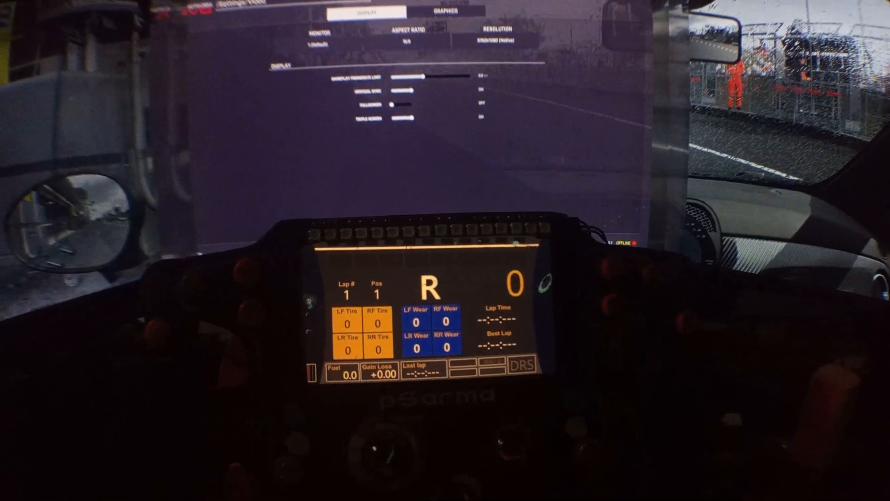
Set Vertical Sync to OFF and back out of the video settings.
key("Left")
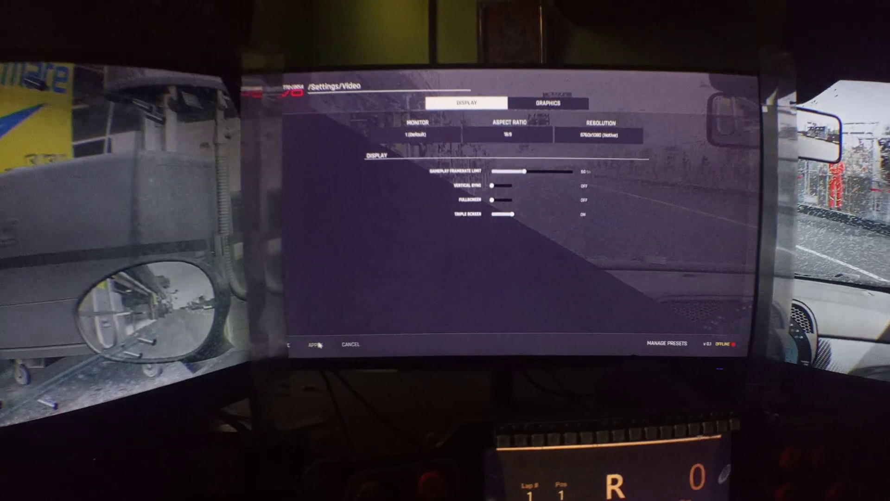
left_click(285, 331)
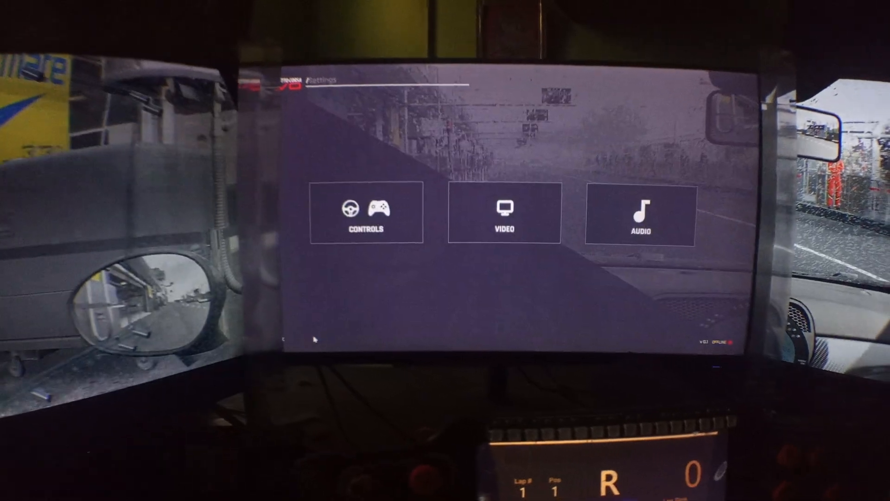
Return to the pause menu over the three-screen driving view.
key("Escape")
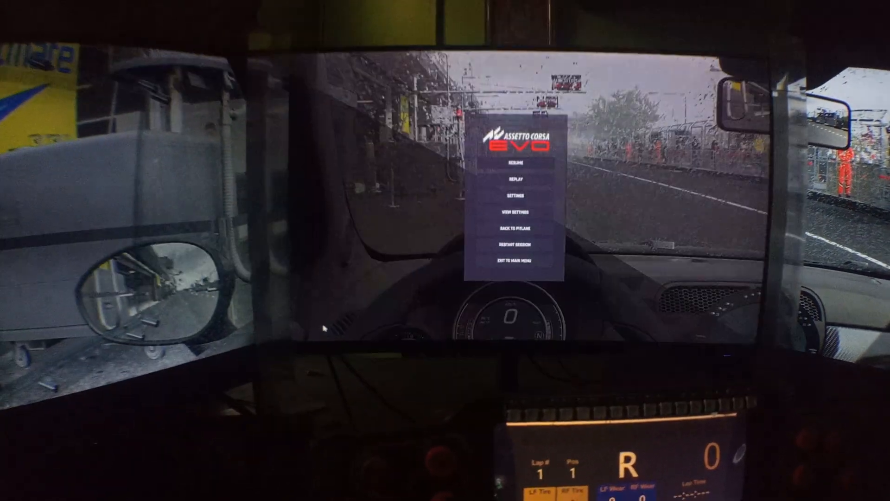